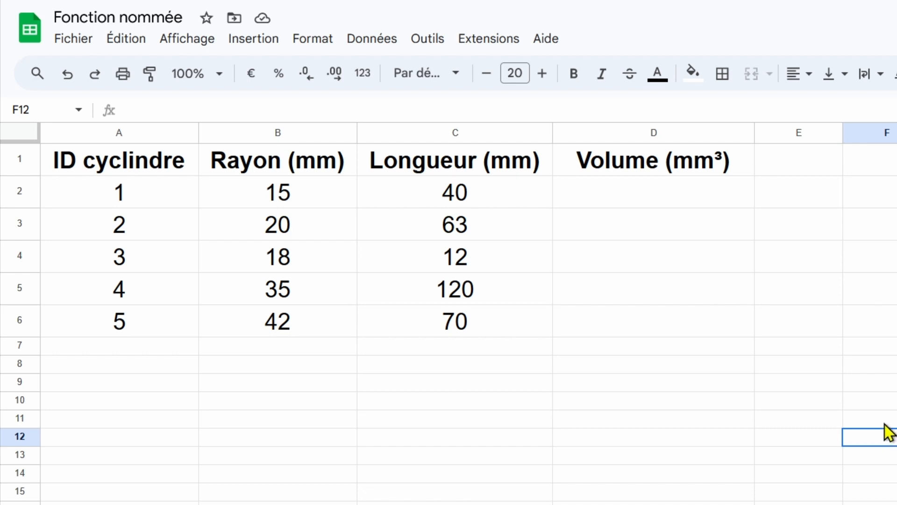
Enter =PI()*B2^2*C2 in D2 to calculate the first cylinder's volume, and clear that cell again.
click(724, 205)
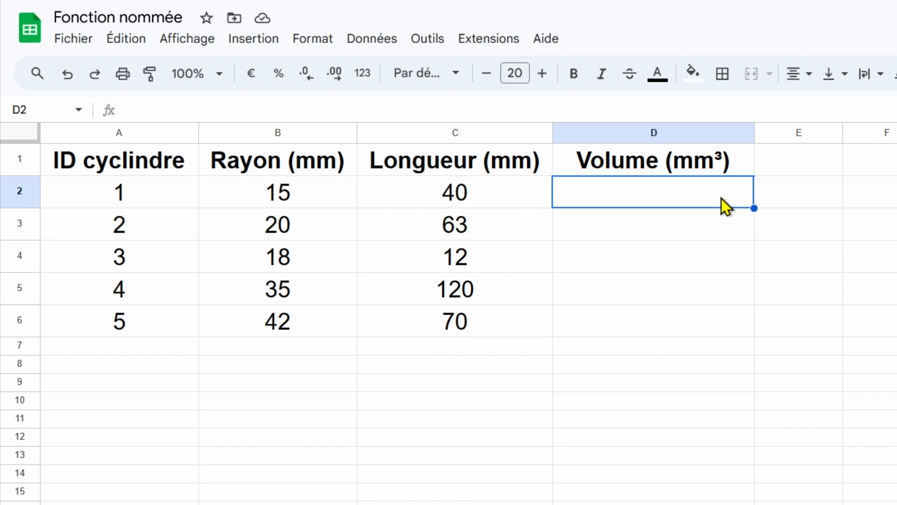
text(=)
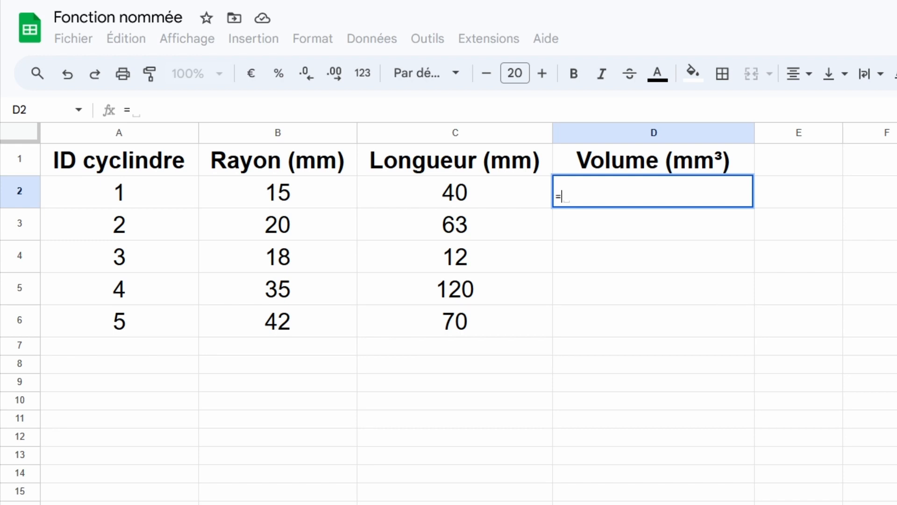
text(PI())
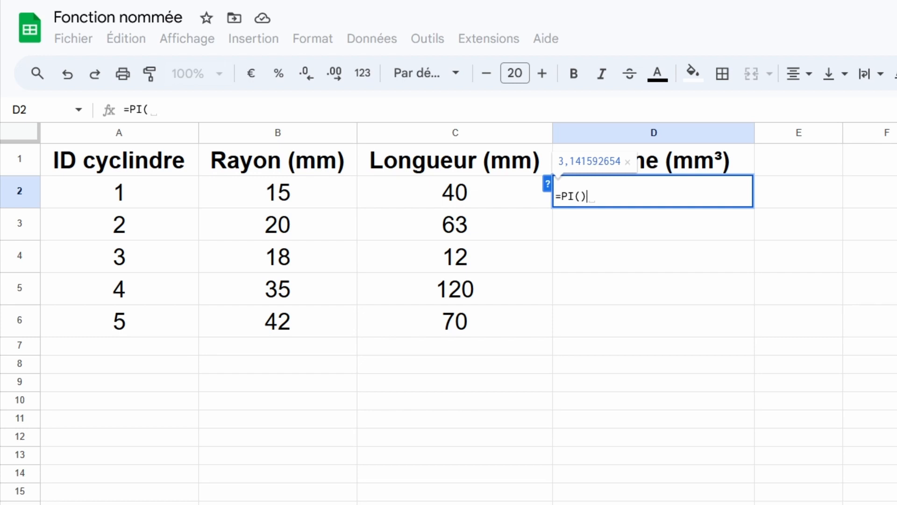
text(*)
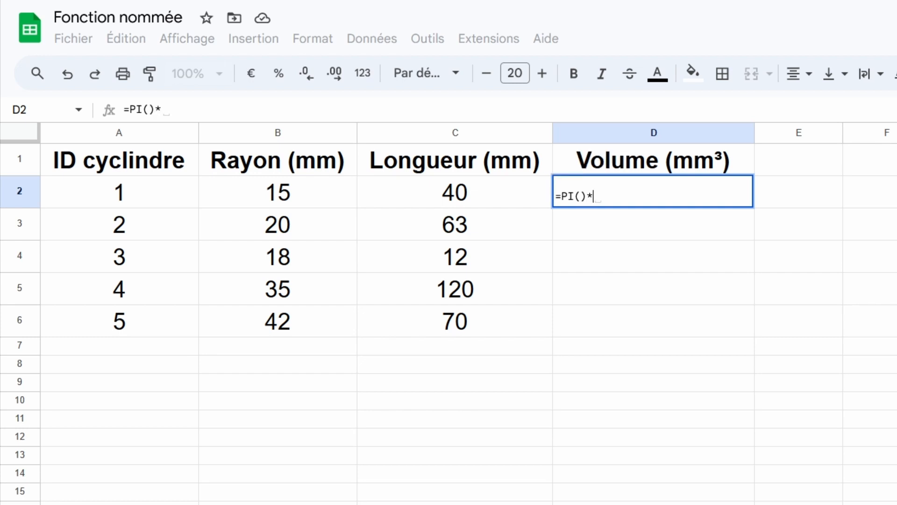
click(302, 189)
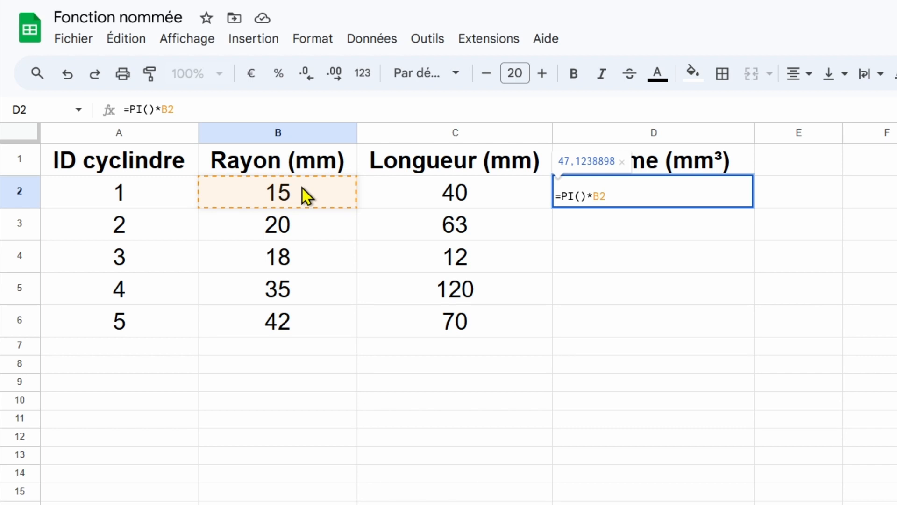
text(^2)
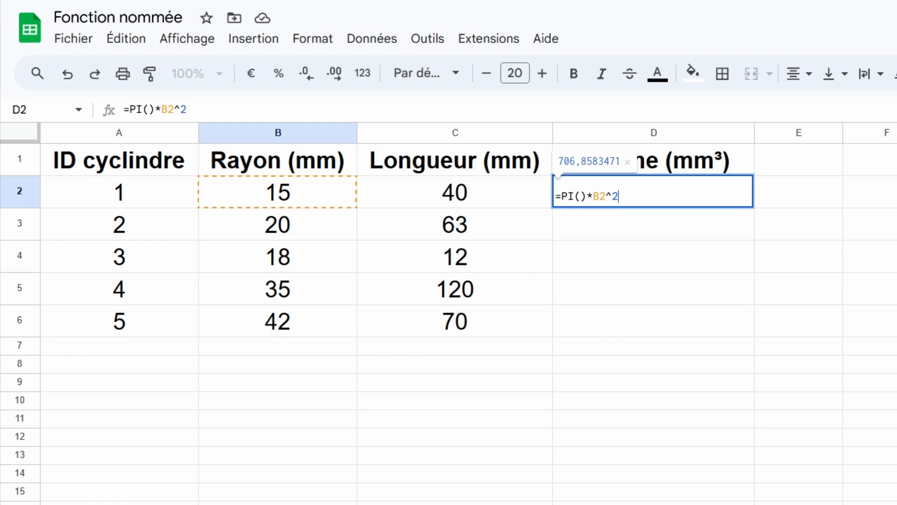
text(*)
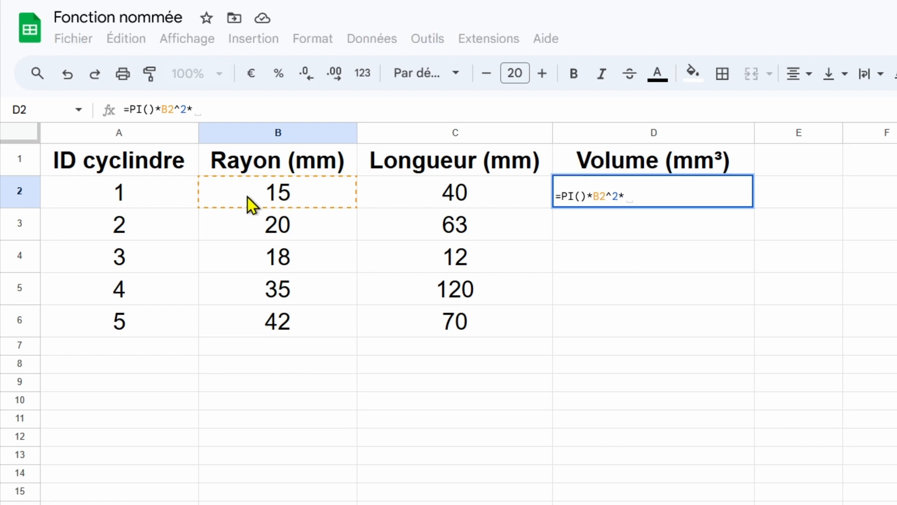
click(425, 193)
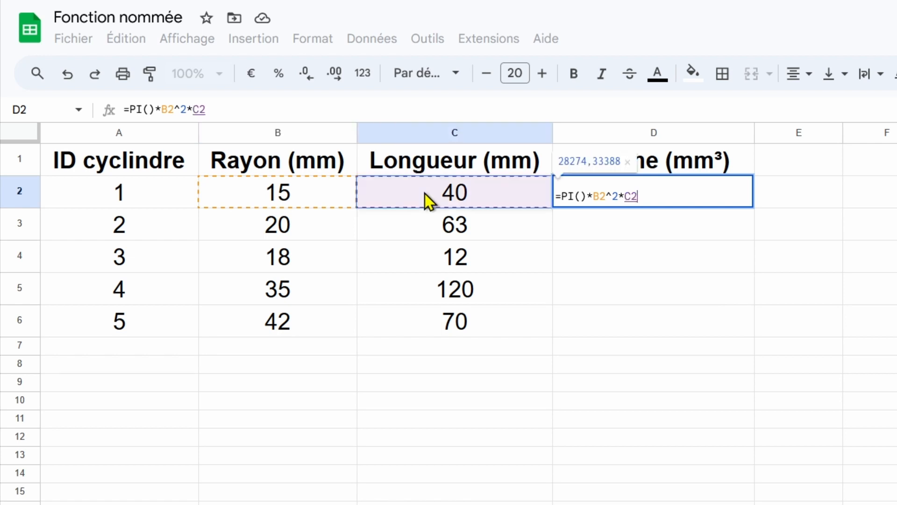
key(Return)
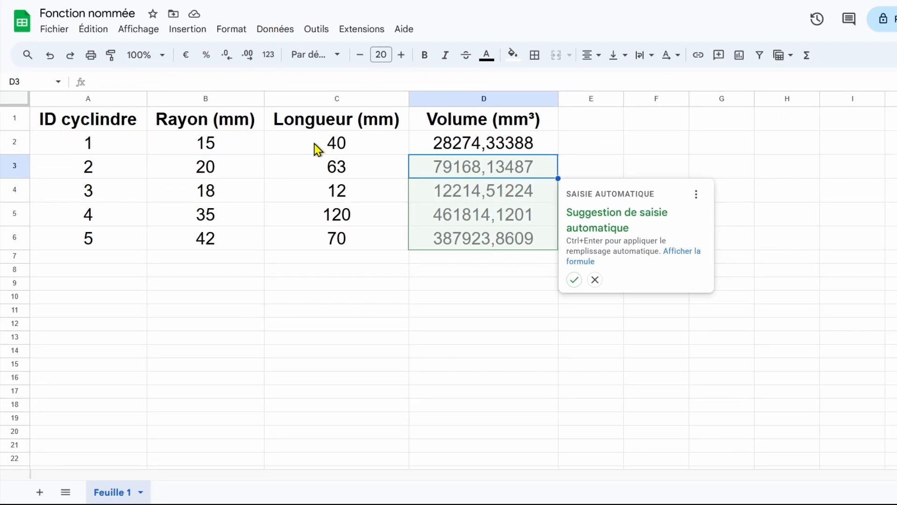
click(450, 146)
key(Delete)
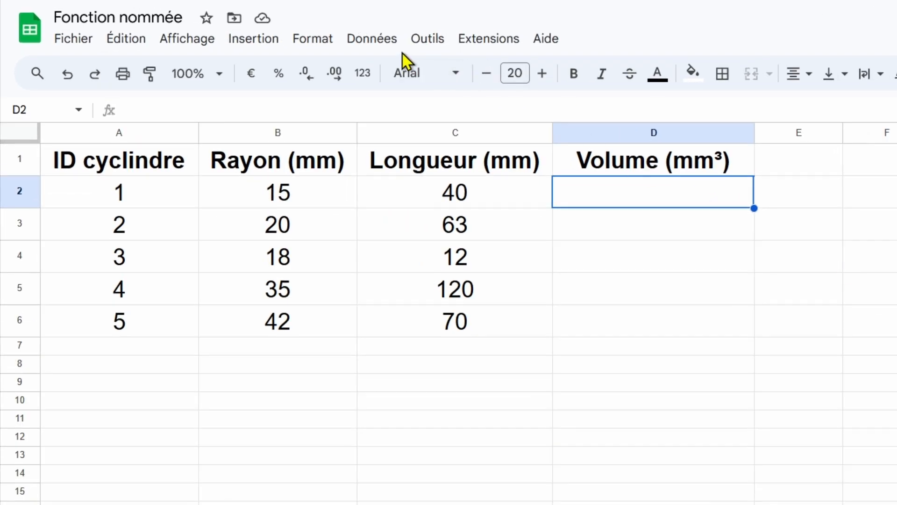
Start a new named function and name it VOL_CYL.
click(372, 39)
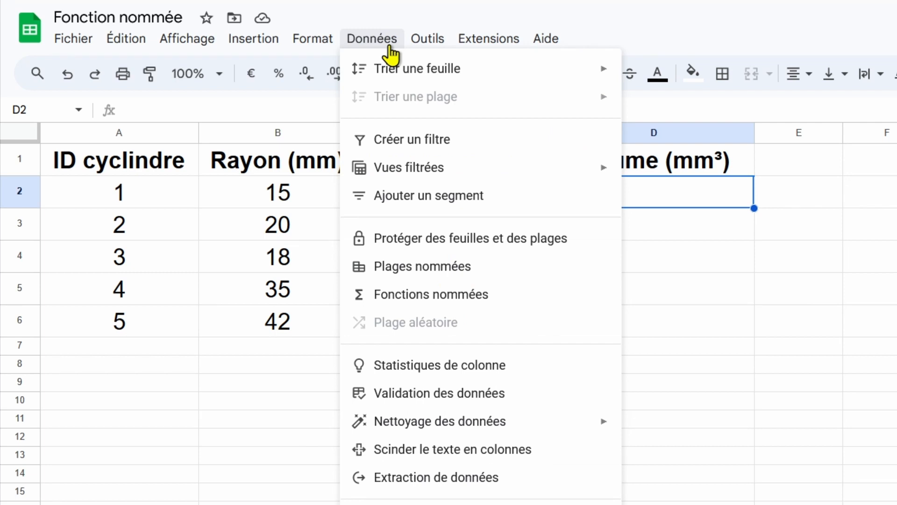
click(508, 301)
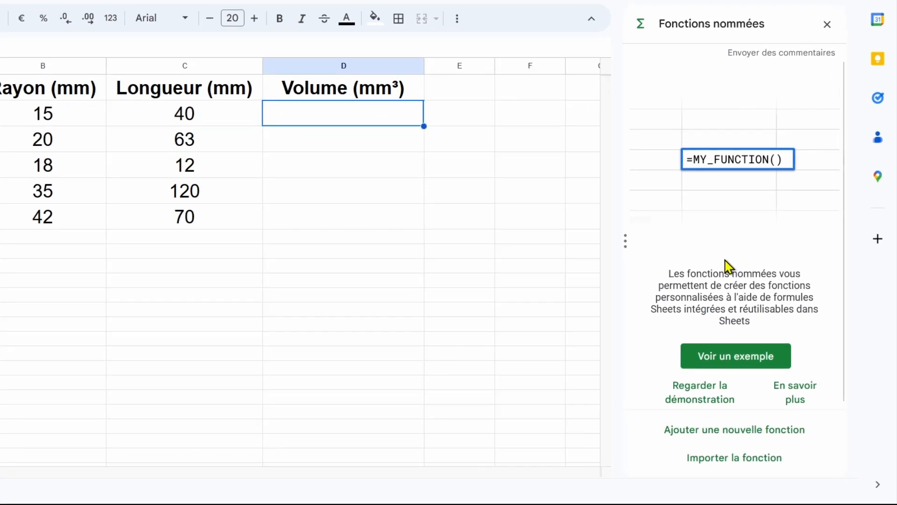
click(752, 443)
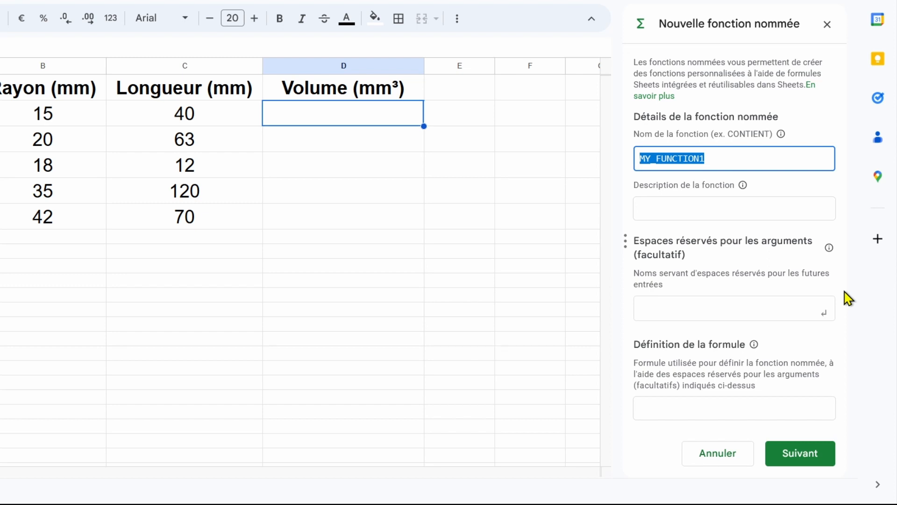
drag(736, 162, 607, 156)
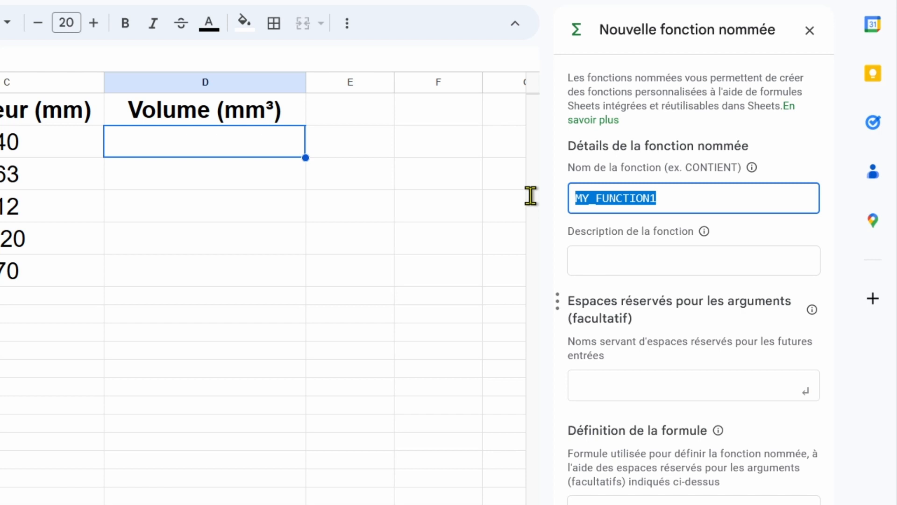
text(VOL_)
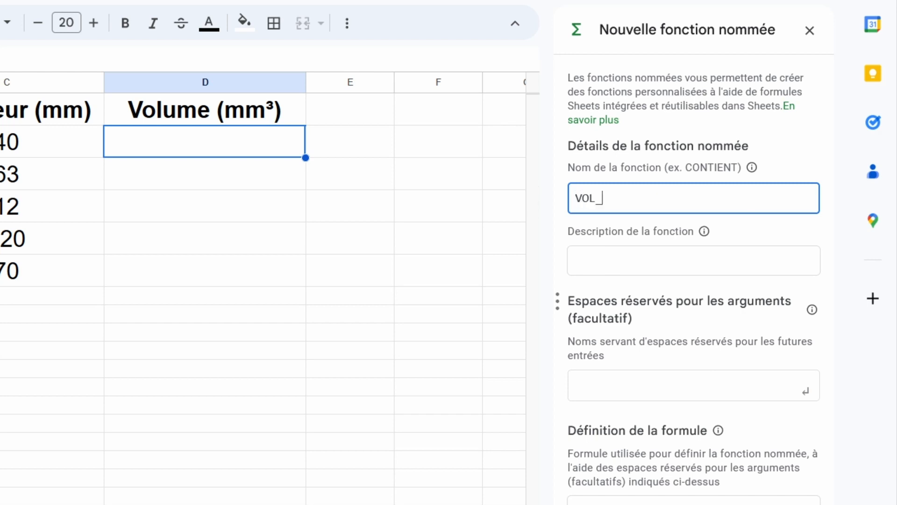
text(CYL)
Describe the function as "Calcule le volume d'un cylindre avec le rayon et l'aire".
click(632, 262)
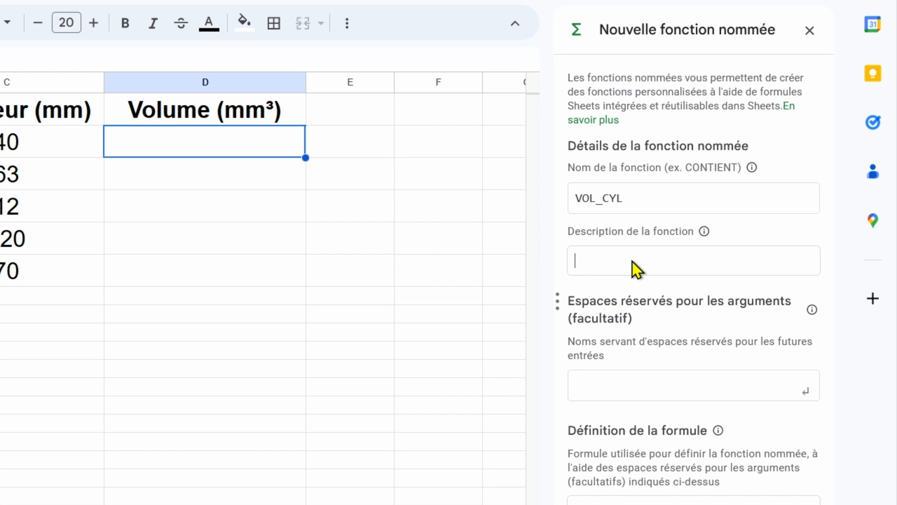
text(Calu)
key(BackSpace)
text(cule le volume )
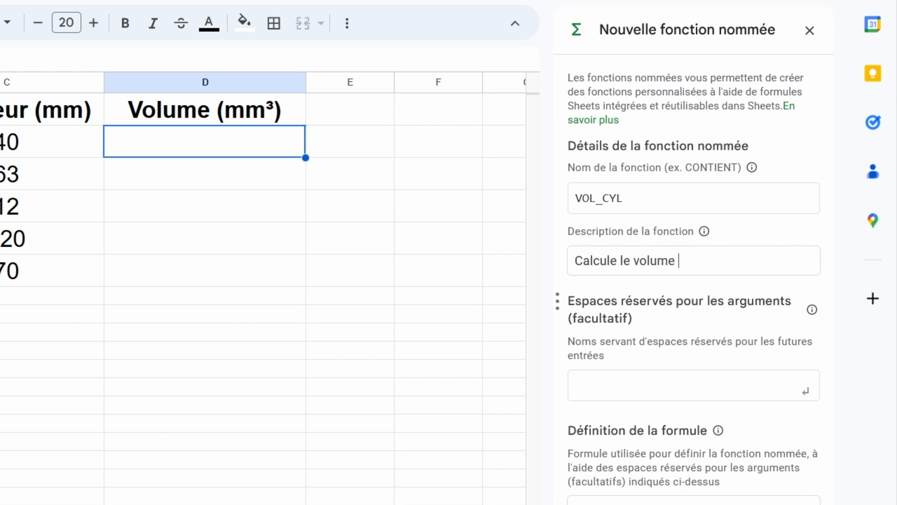
text(d'un cylindre avec)
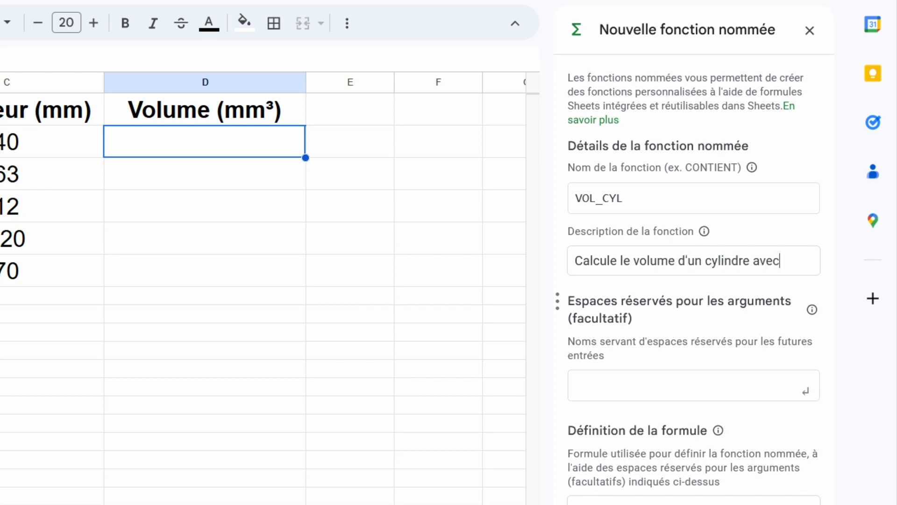
text( le rayo)
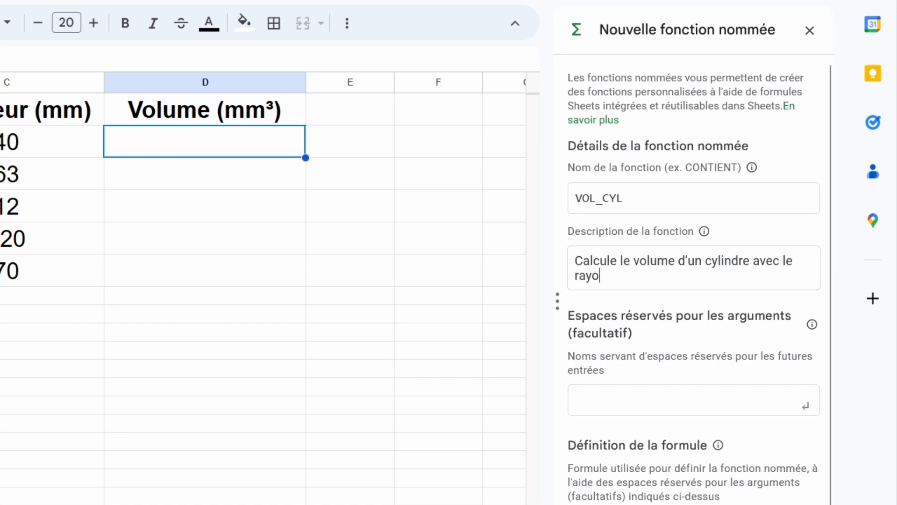
text(n etl'aire)
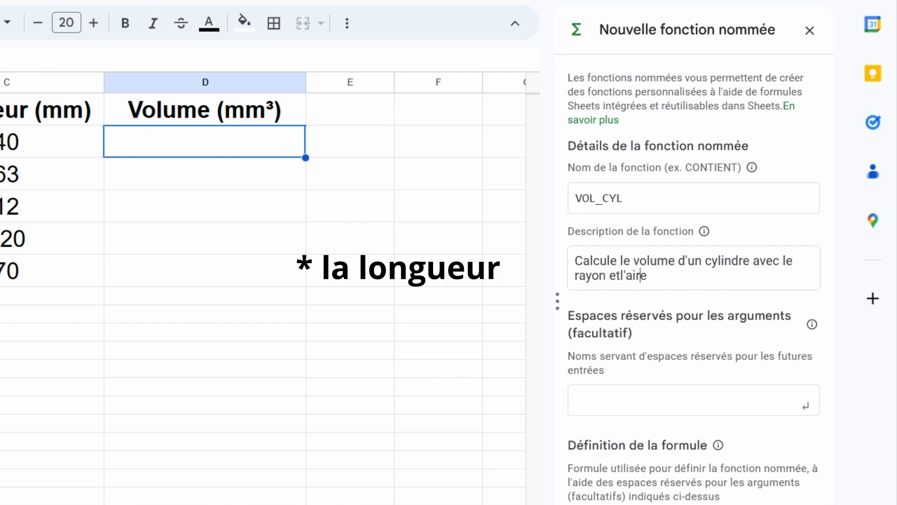
key(Left)
key(Left)
key(Left)
key(Left)
key(Left)
key(Left)
Add two argument placeholders to the function: rayon and longueur.
scroll(698, 265, down, 1)
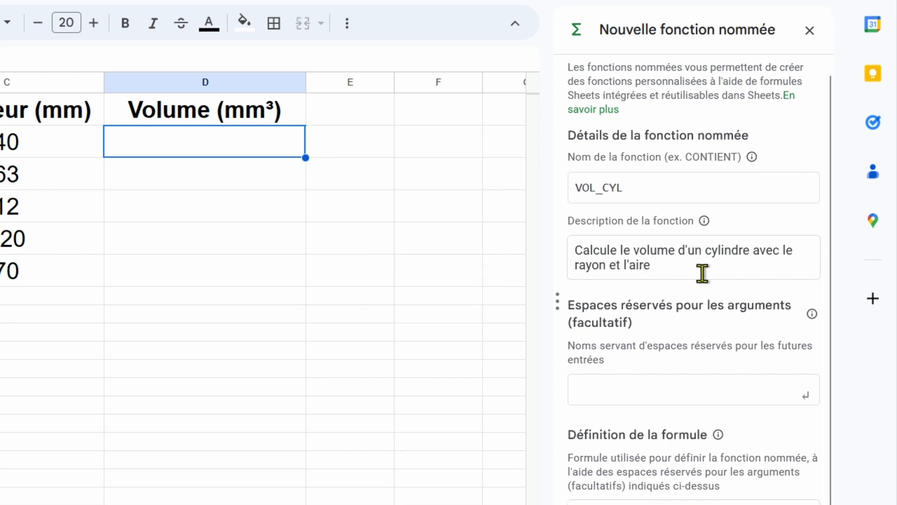
click(710, 386)
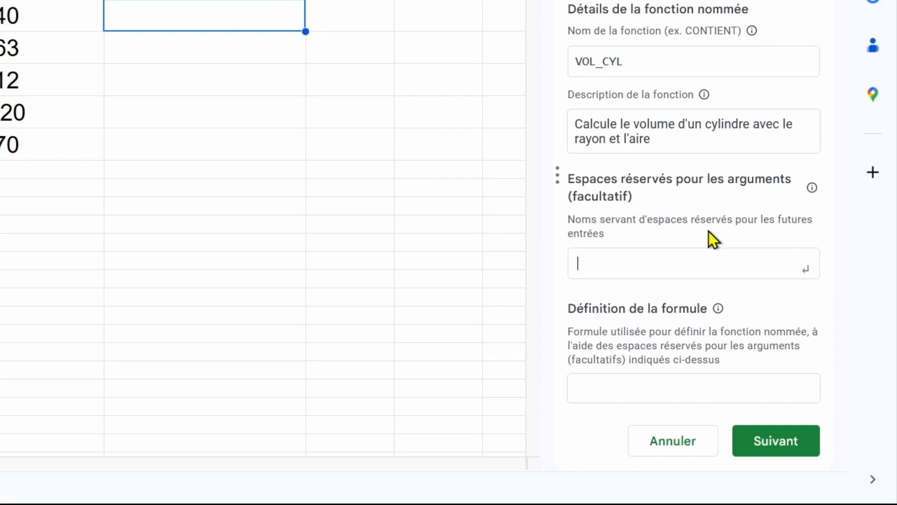
text(rayon)
key(Return)
text(lo)
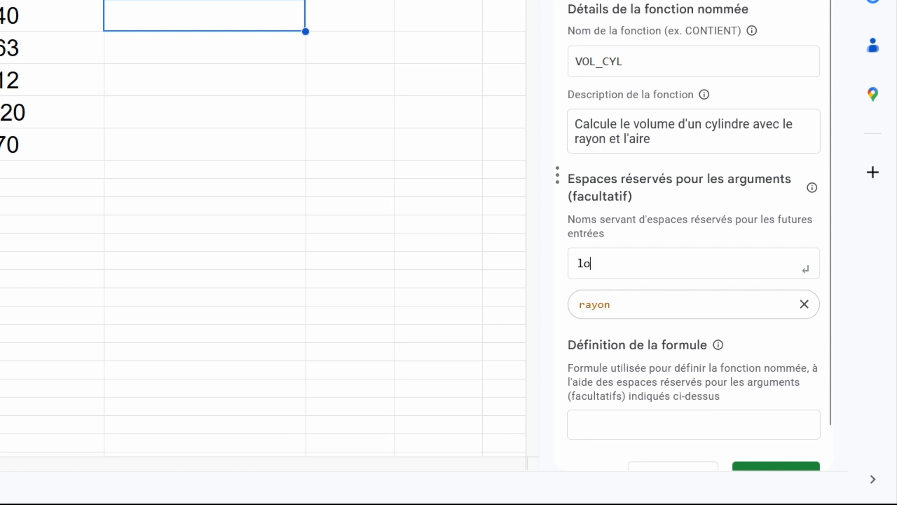
text(ngueur)
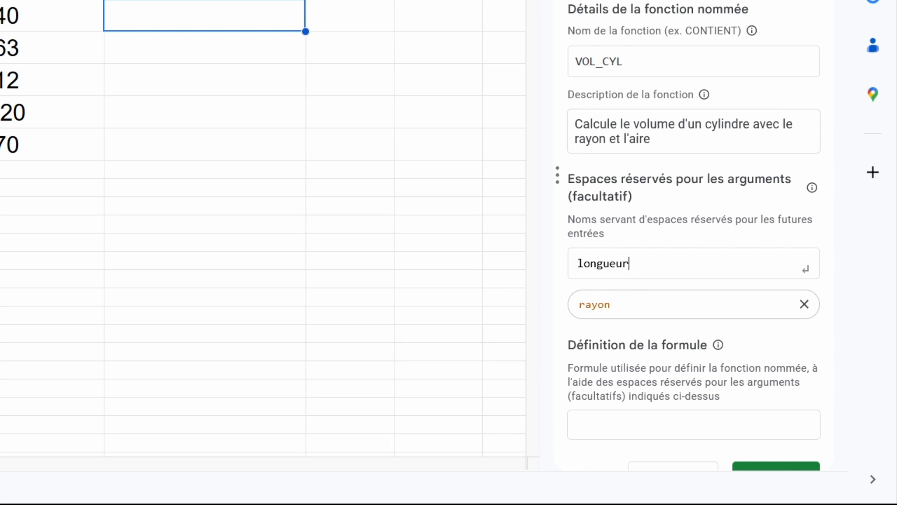
key(Return)
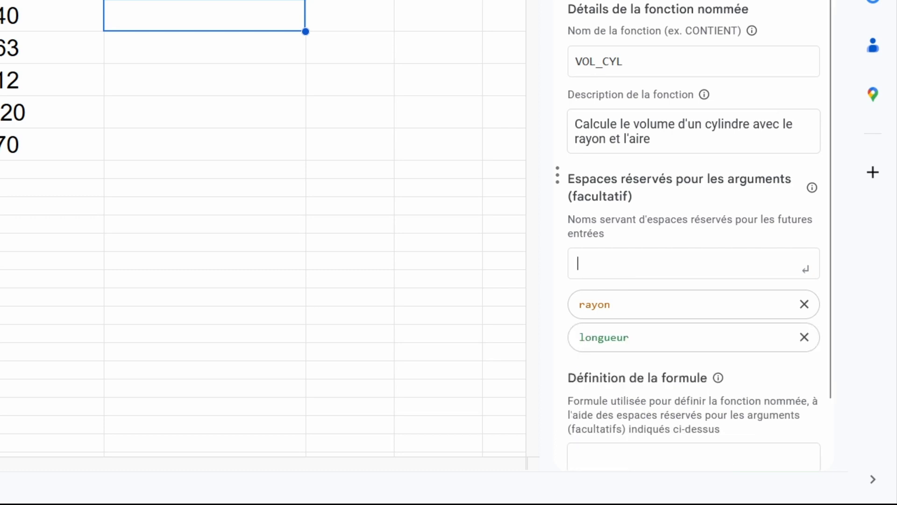
Define the function's formula as PI()*rayon^2*longueur and proceed to the additional argument details.
scroll(711, 259, down, 2)
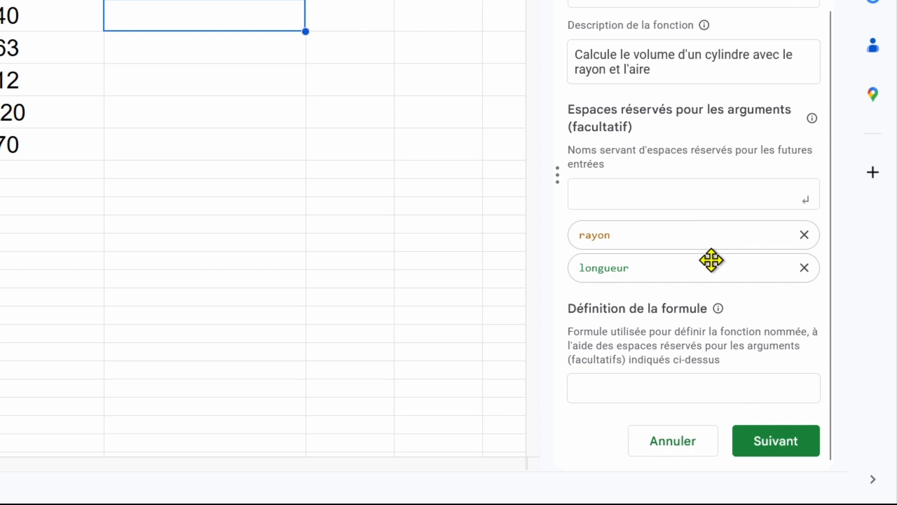
click(676, 393)
text(PI())
text(*rayon^2)
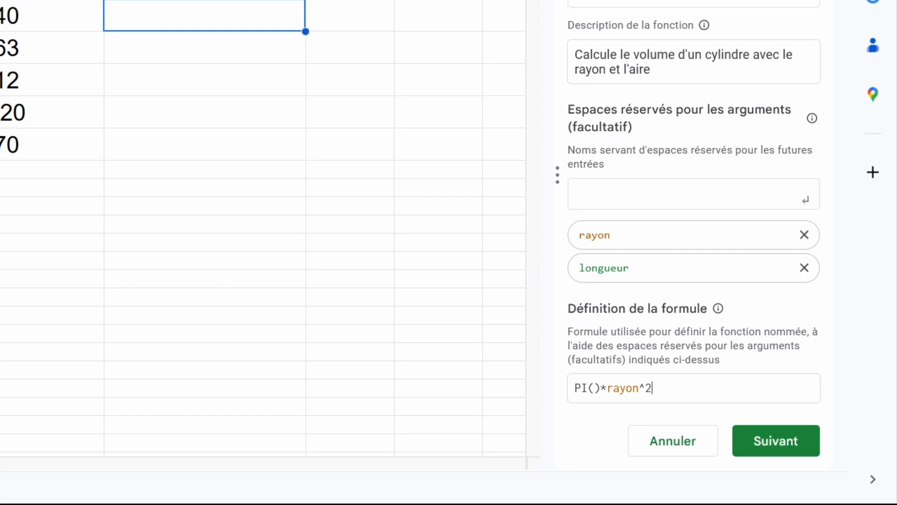
text(*longueur)
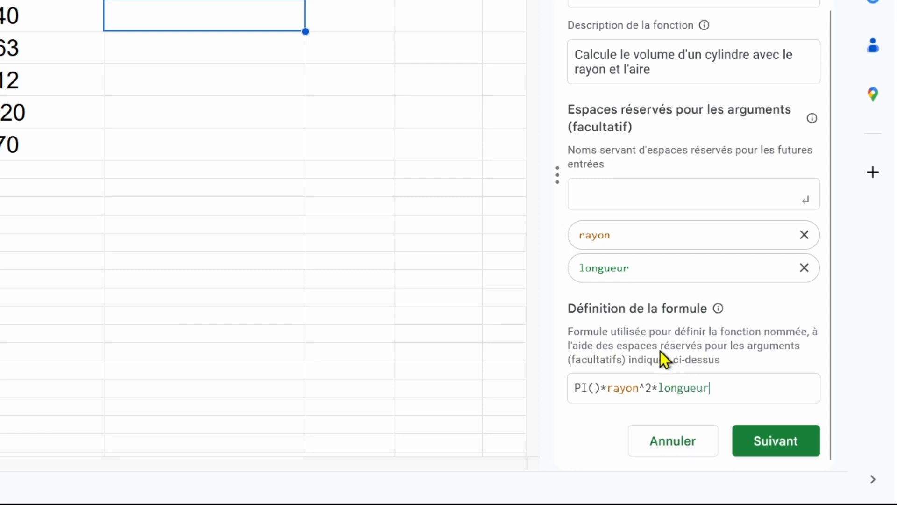
click(781, 443)
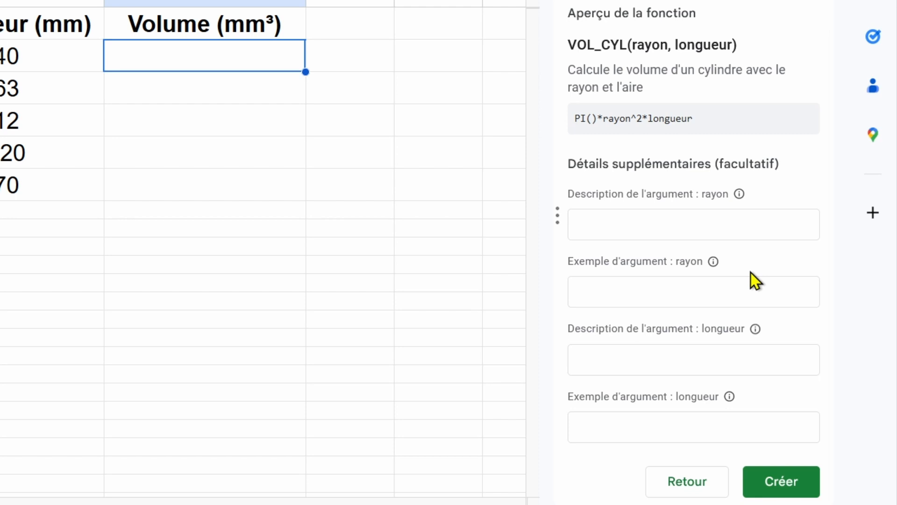
Describe the rayon argument as "Rayon du cylindre" and give 12 as its example.
click(748, 230)
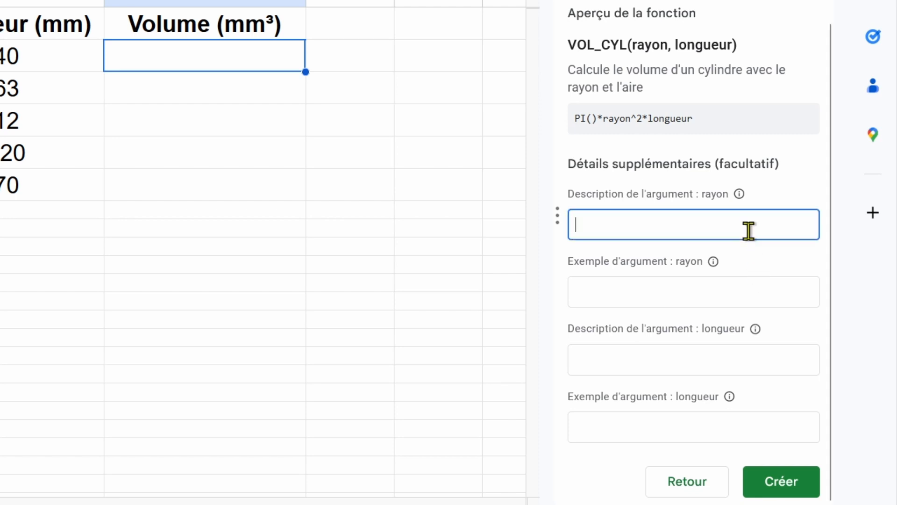
text(Ray)
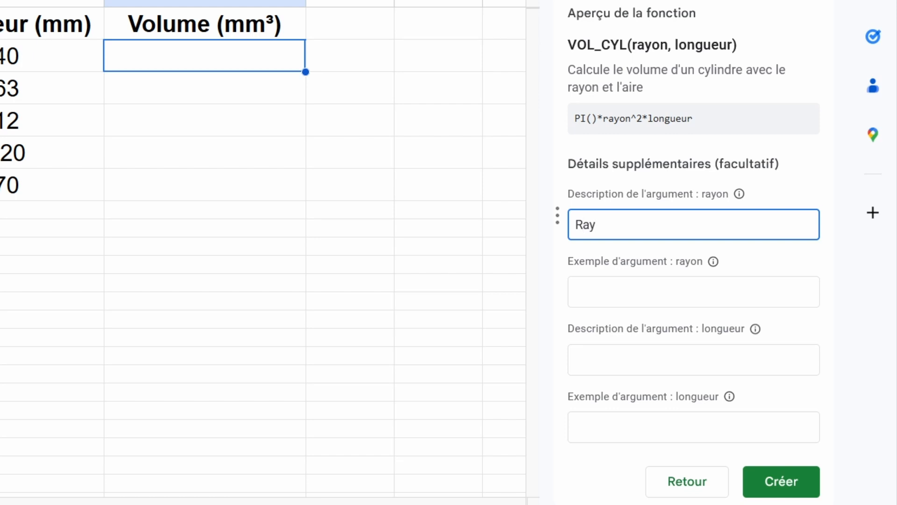
text(on du cylindre)
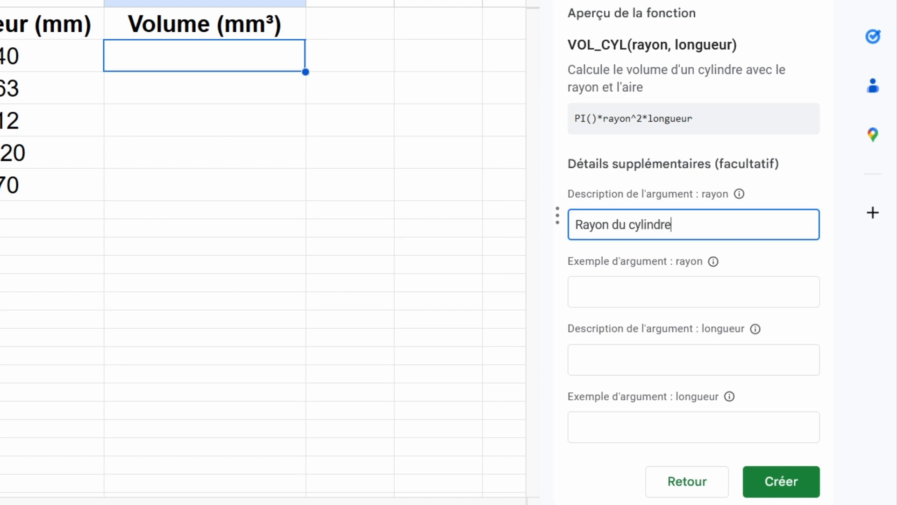
click(738, 299)
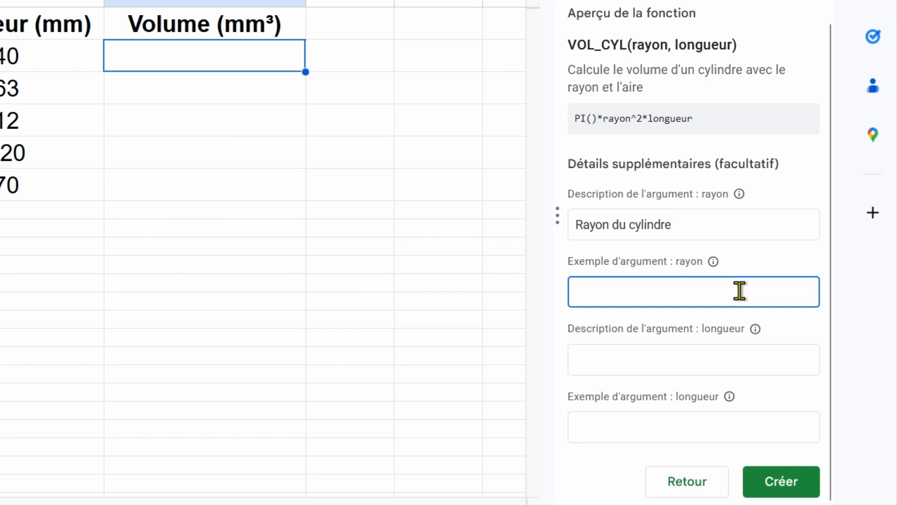
text(12)
Describe the longueur argument as "Longueur du cylindre" and give 40 as its example.
click(677, 360)
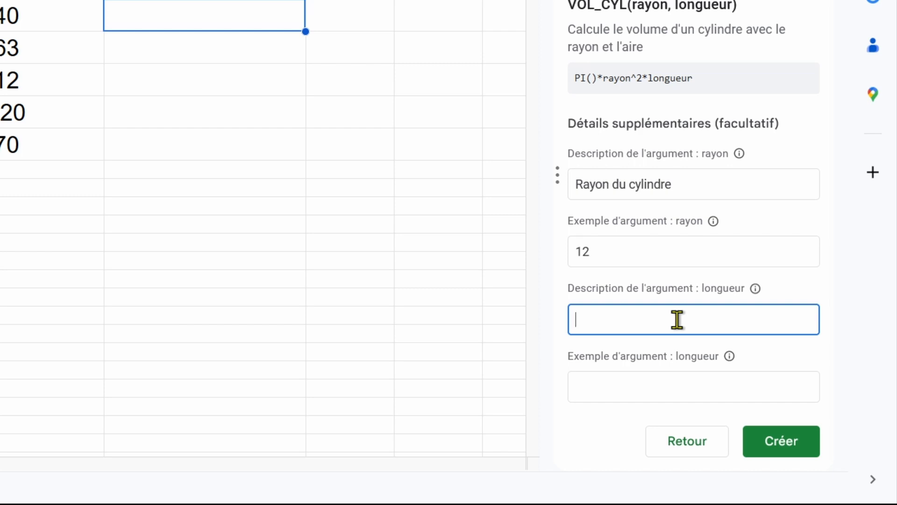
text(Longueur du)
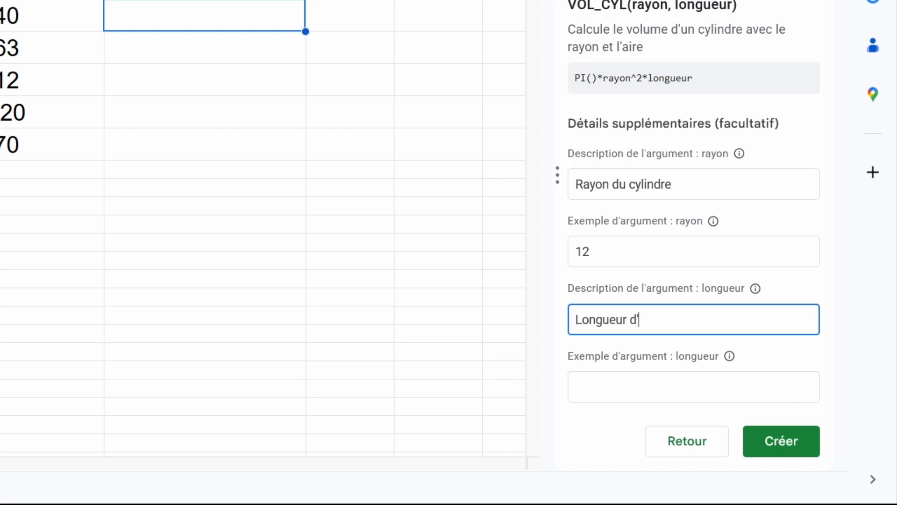
text( cylindre)
click(668, 384)
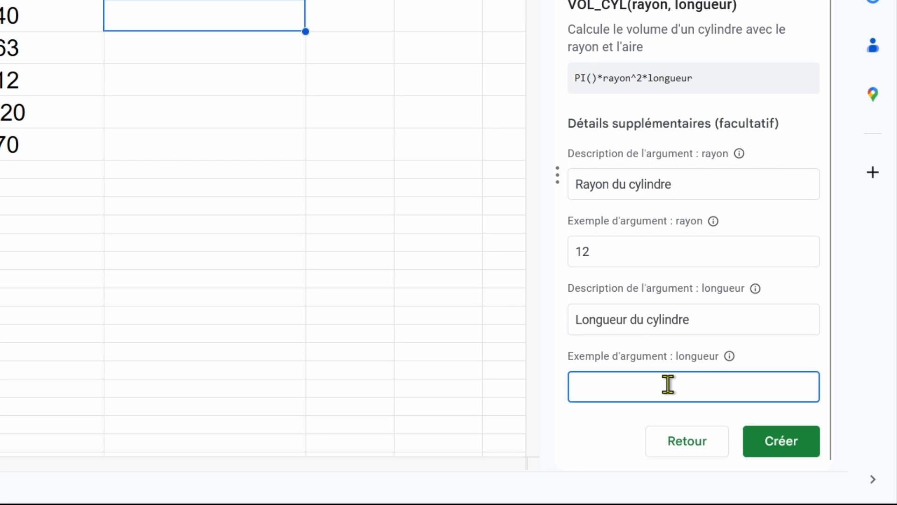
text(40)
Review the argument details, create the VOL_CYL named function and dismiss the named functions list.
scroll(700, 342, up, 1)
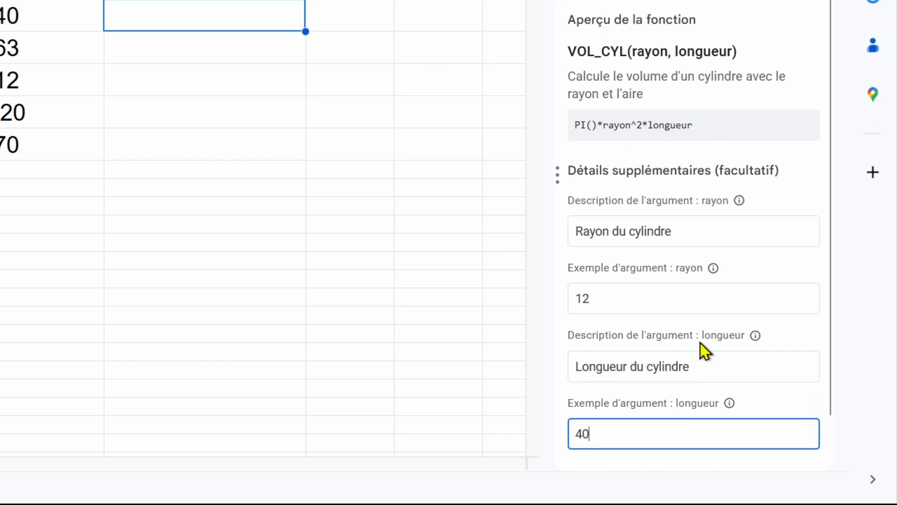
scroll(700, 342, down, 1)
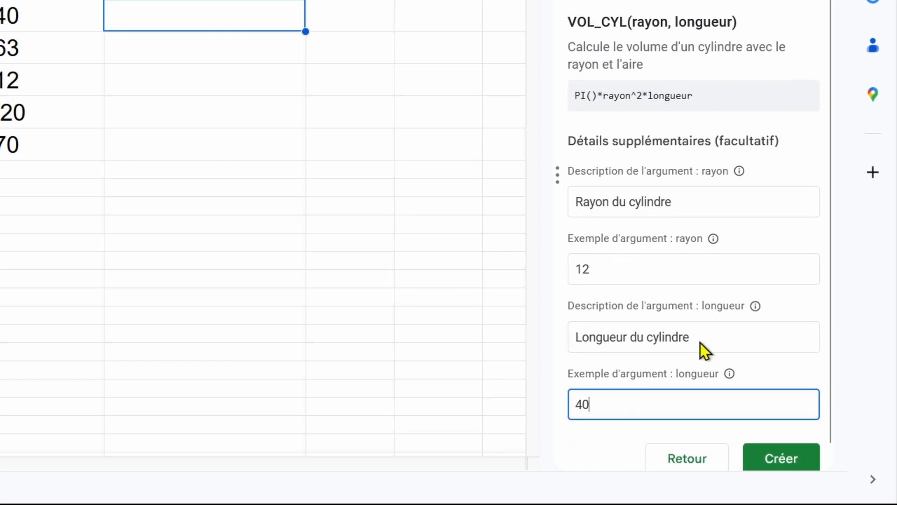
click(776, 442)
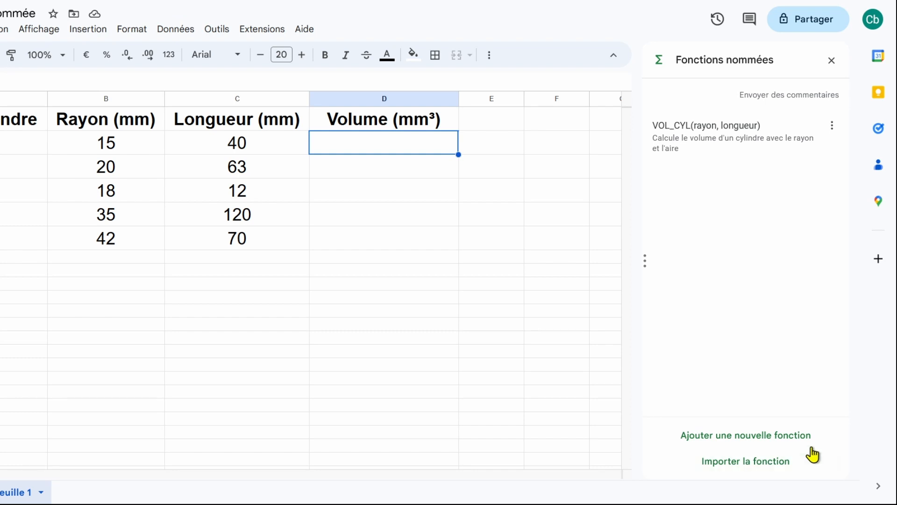
click(832, 62)
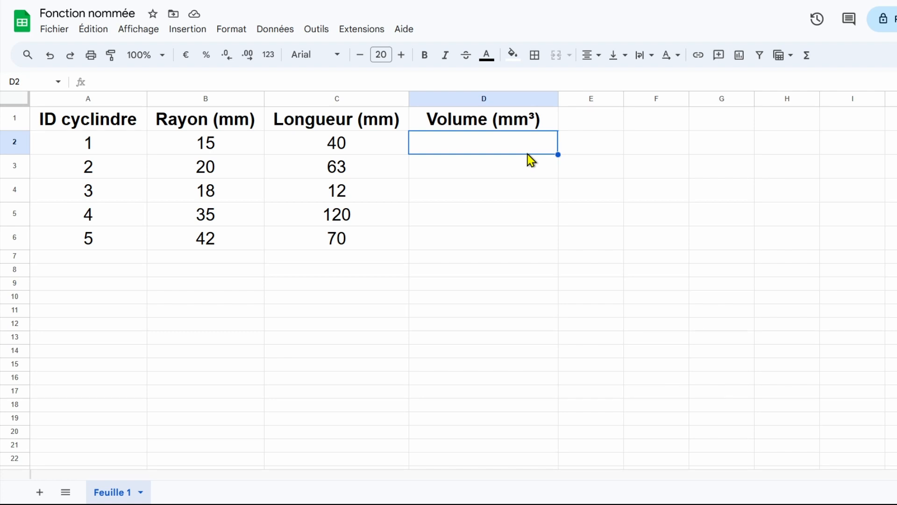
Enter the formula =VOL_CYL(B2;C2) in cell D2 to calculate the first cylinder's volume.
text(=)
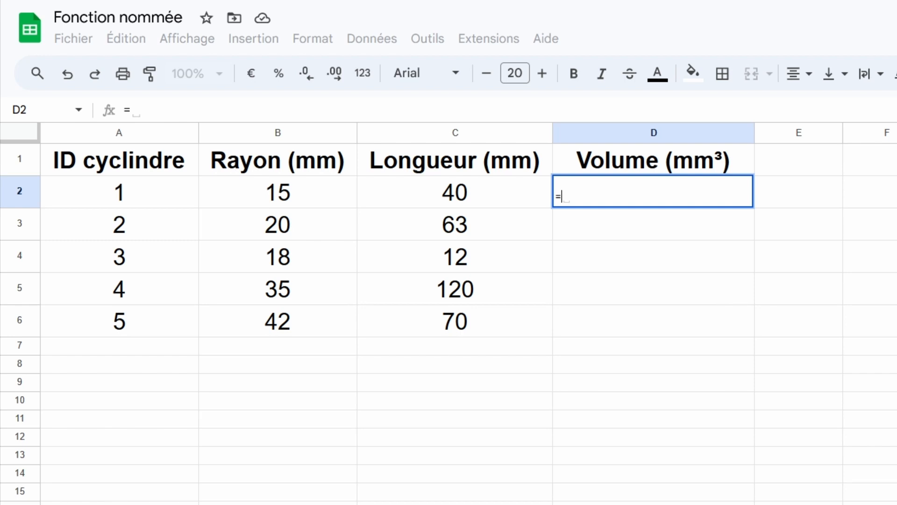
text(V)
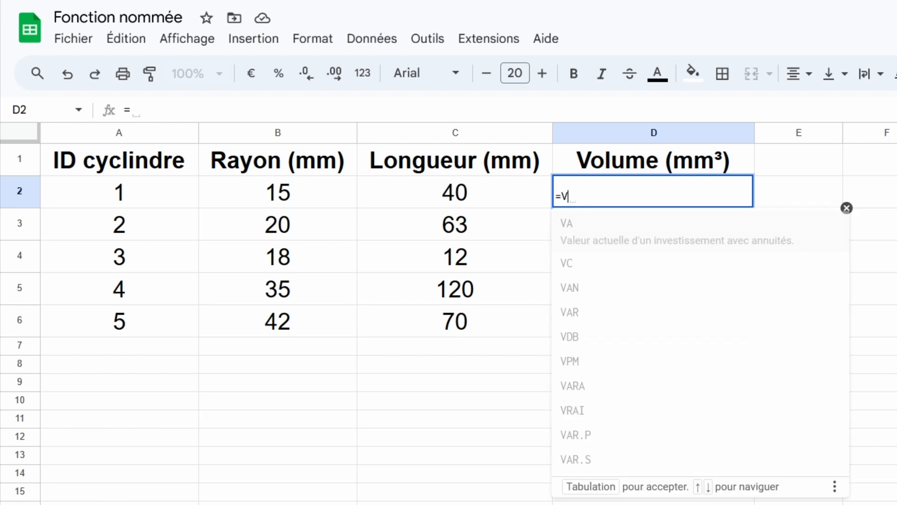
text(OL_)
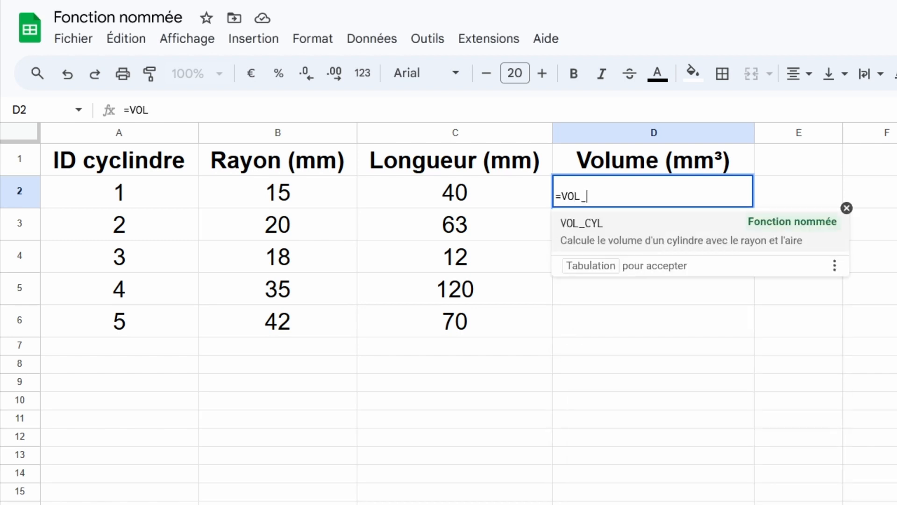
text(CYL)
key(Tab)
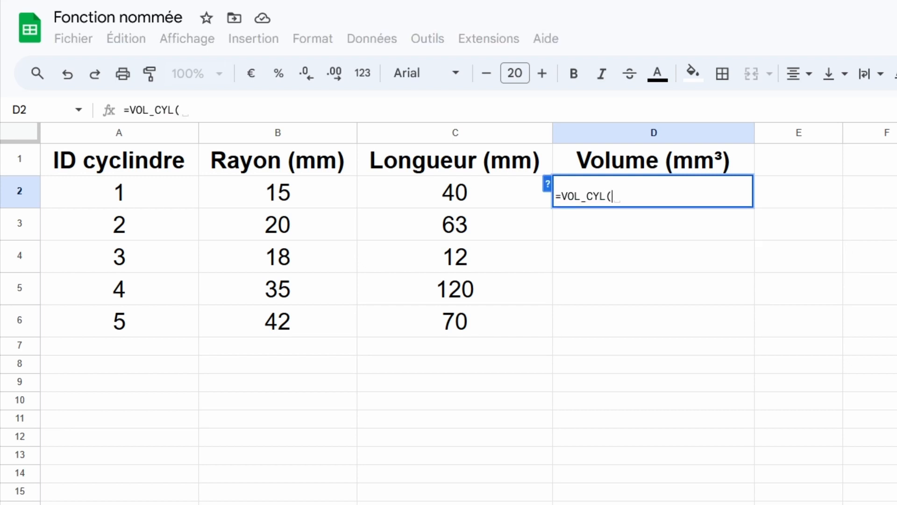
click(301, 192)
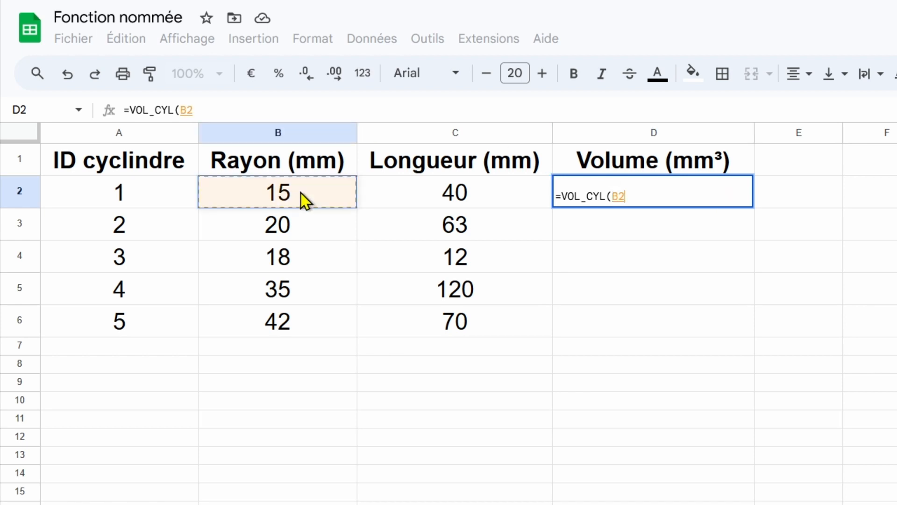
text(;)
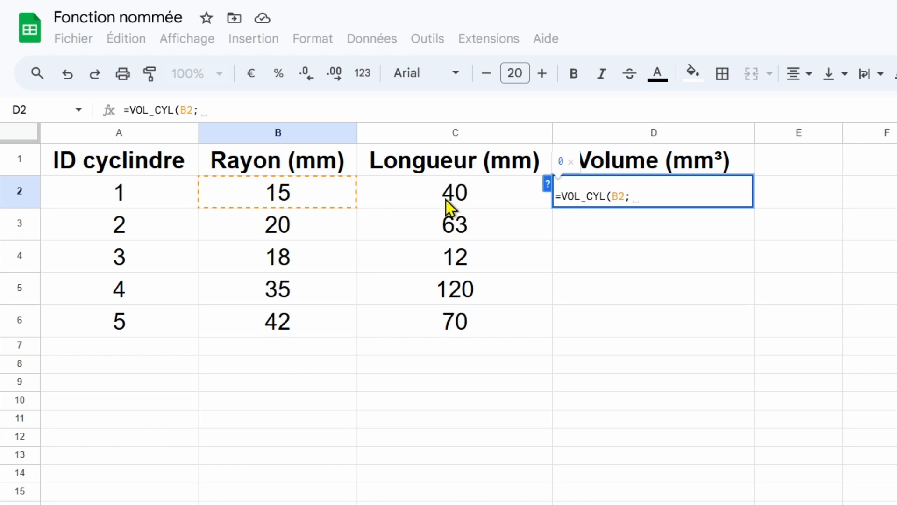
click(478, 192)
text())
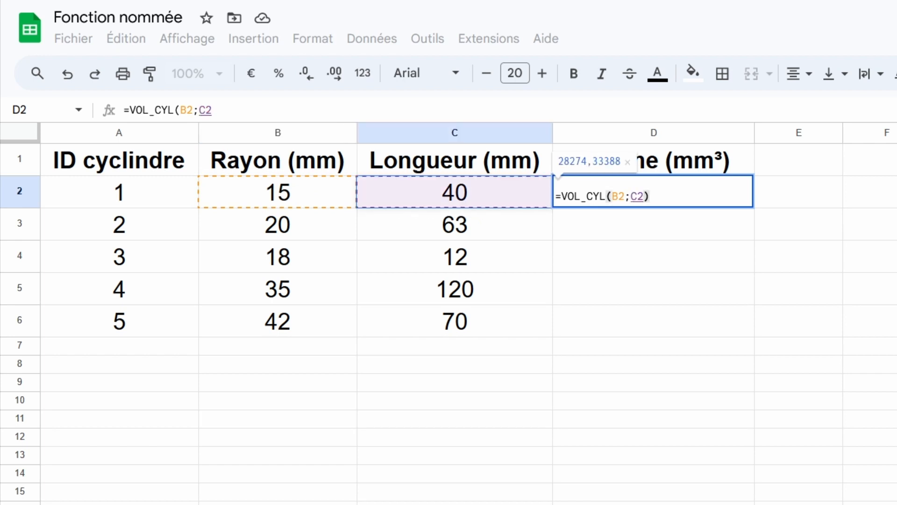
key(Return)
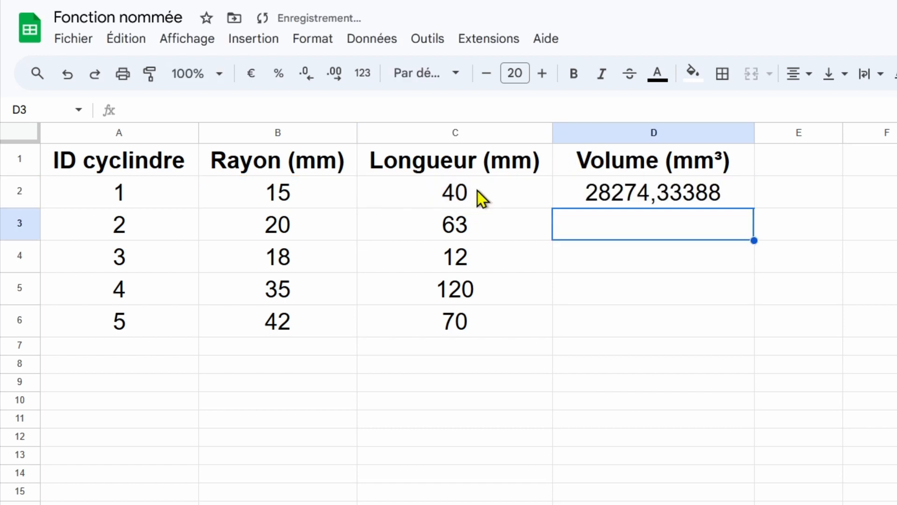
Copy the volume formula from D2 into cells D3:D6 for the remaining cylinders.
click(652, 191)
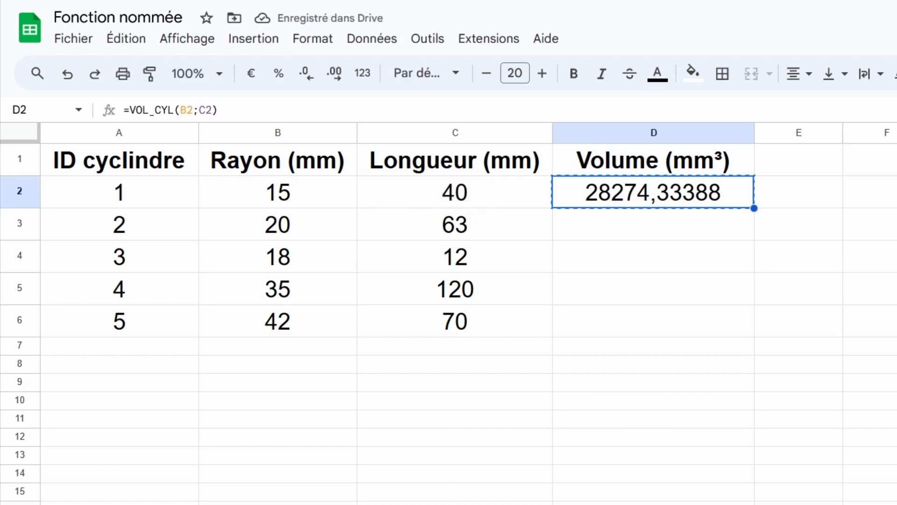
key(ctrl+c)
drag(627, 229, 624, 318)
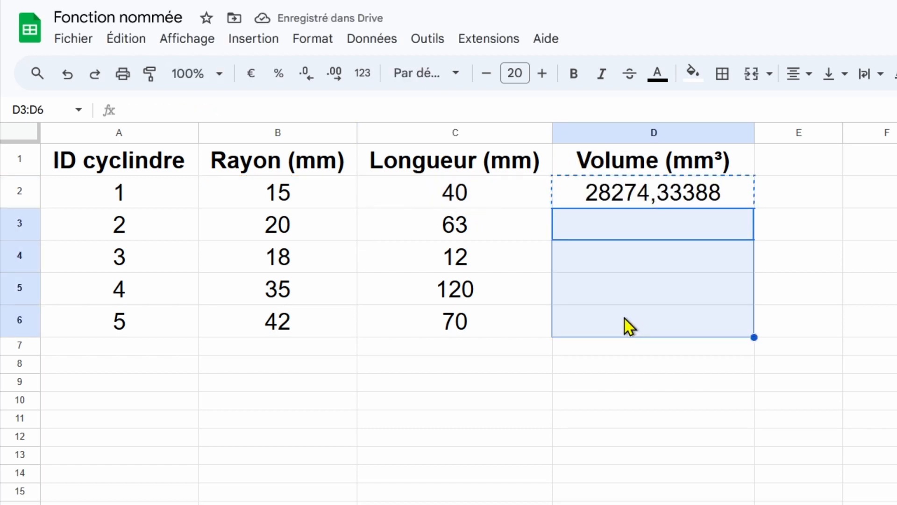
key(ctrl+v)
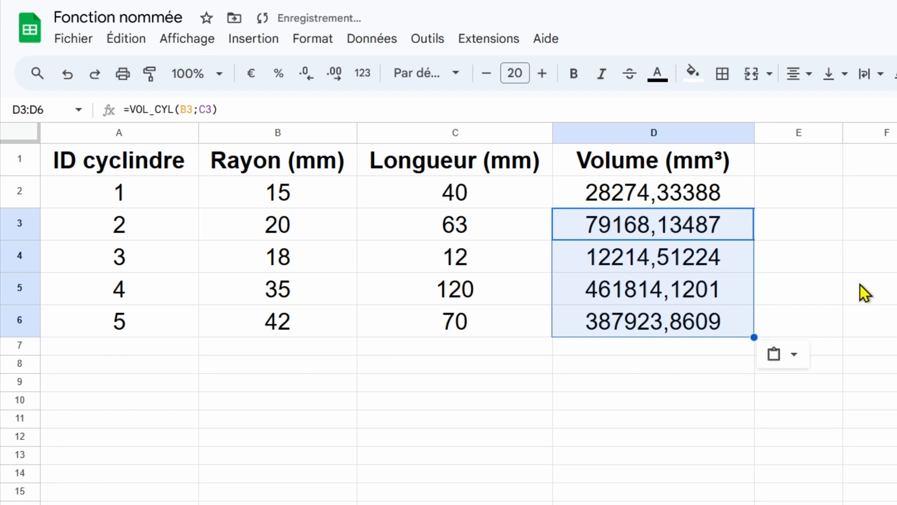